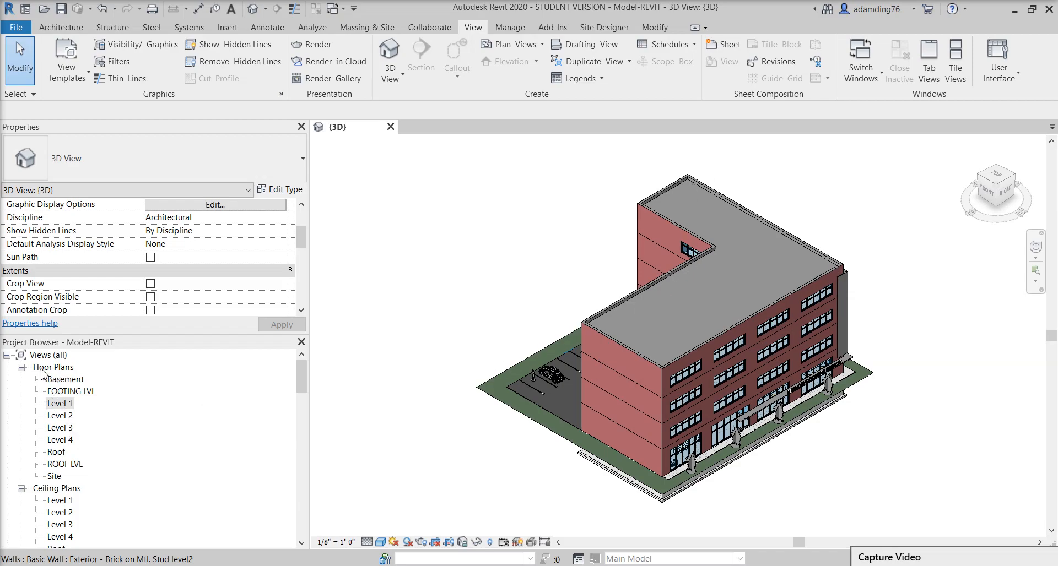
# Open the Level 1 floor plan and dismiss the save reminder without saving.
pyautogui.doubleClick(58, 407)
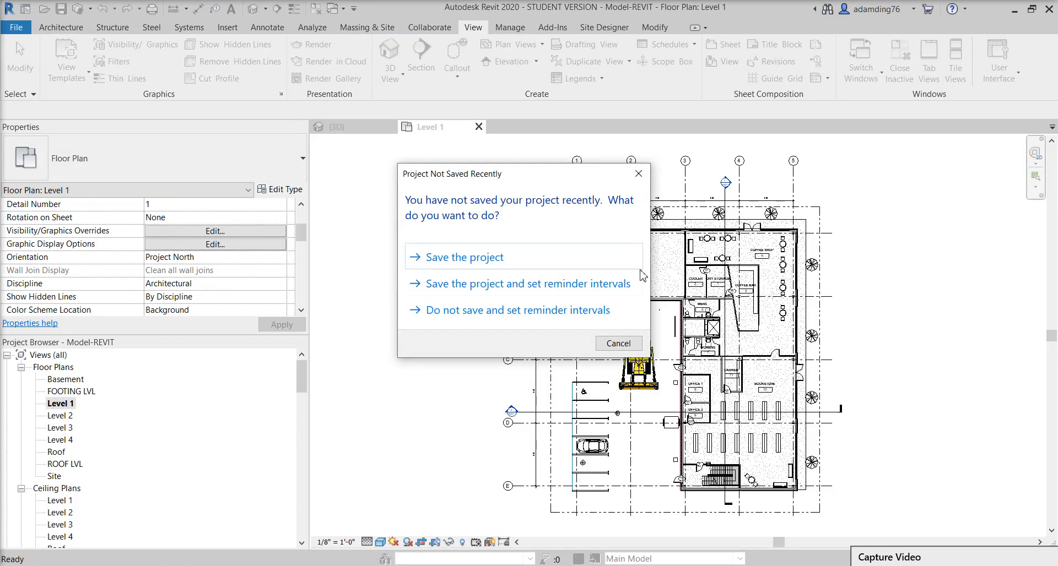
pyautogui.click(618, 343)
# Examine the layer assembly of the Exterior - Brick on Mtl. Stud wall near the Cooler room, then leave its type properties unchanged.
pyautogui.scroll(3, 717, 285)
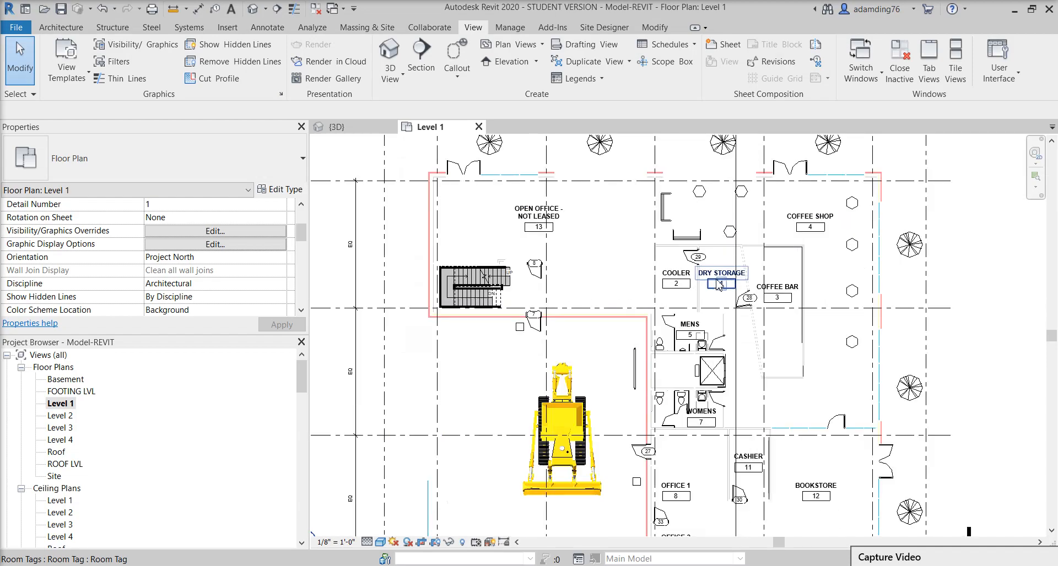
pyautogui.scroll(5, 717, 286)
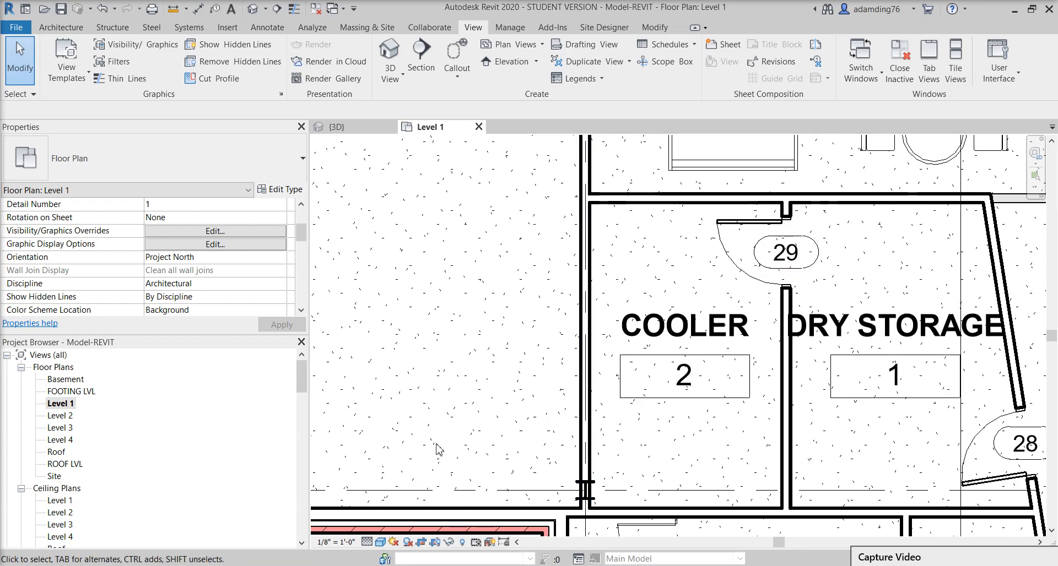
pyautogui.click(426, 515)
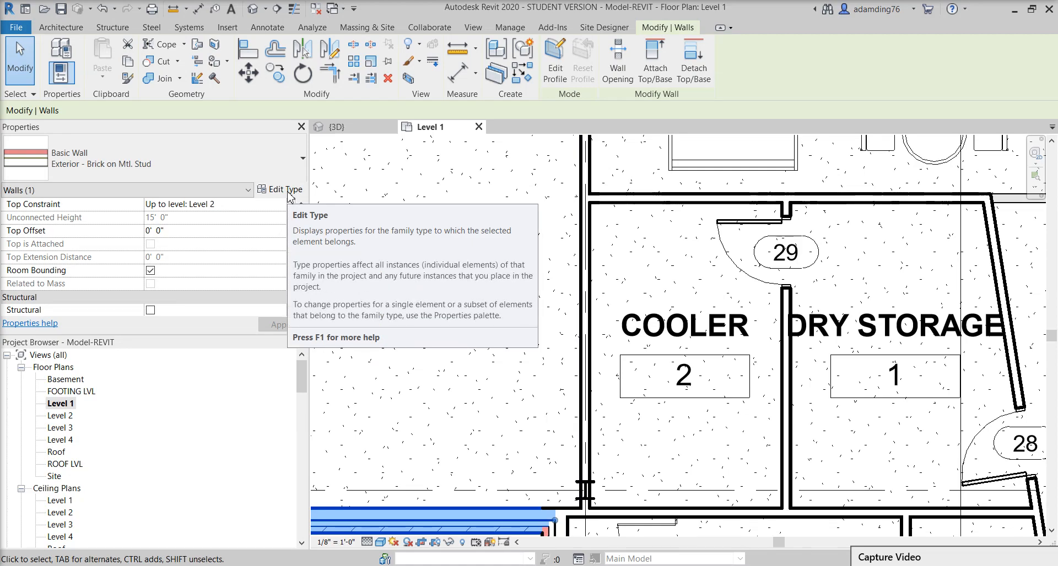
pyautogui.click(288, 193)
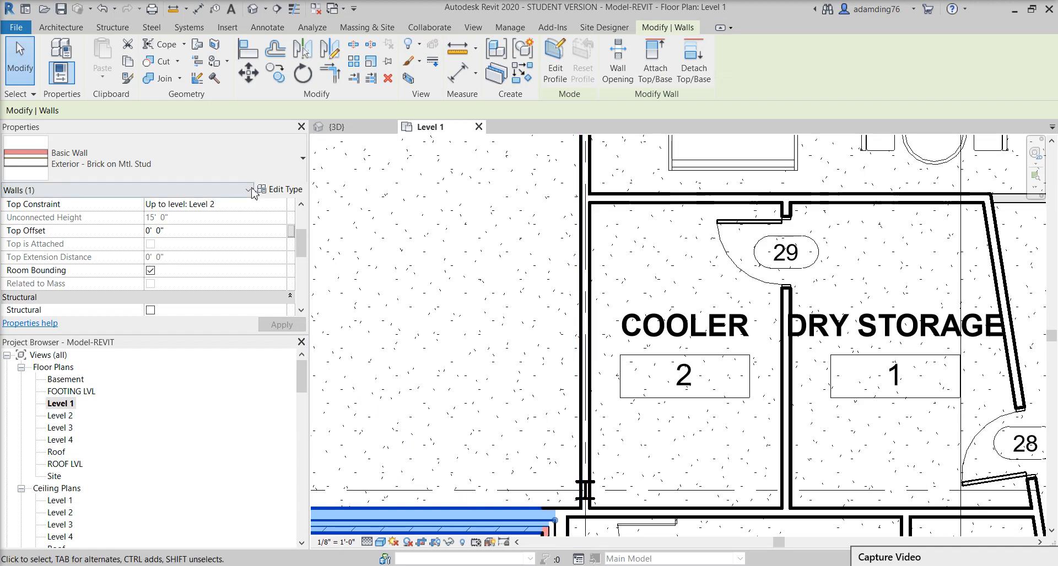
pyautogui.click(284, 190)
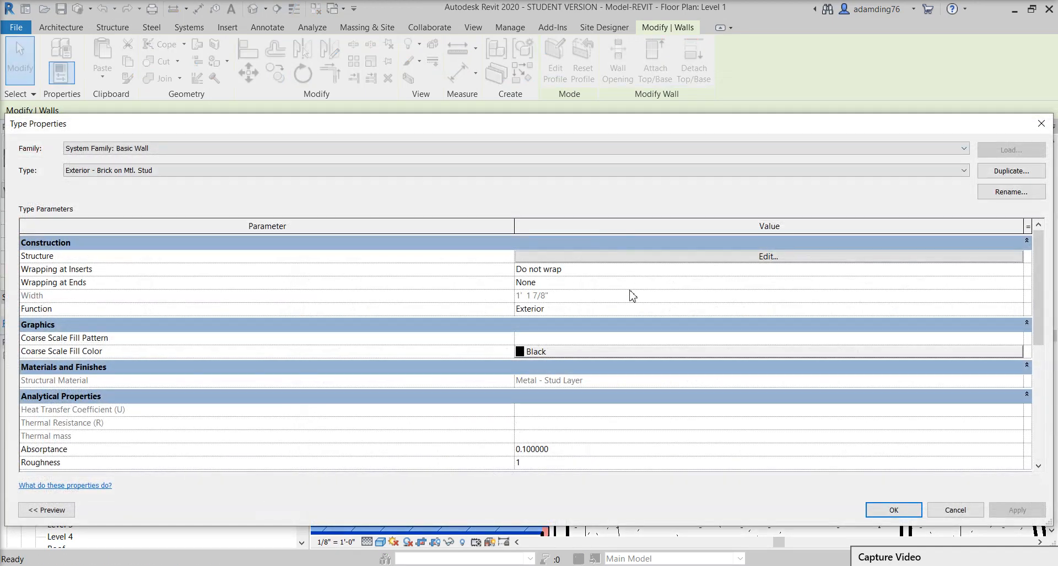
pyautogui.click(798, 257)
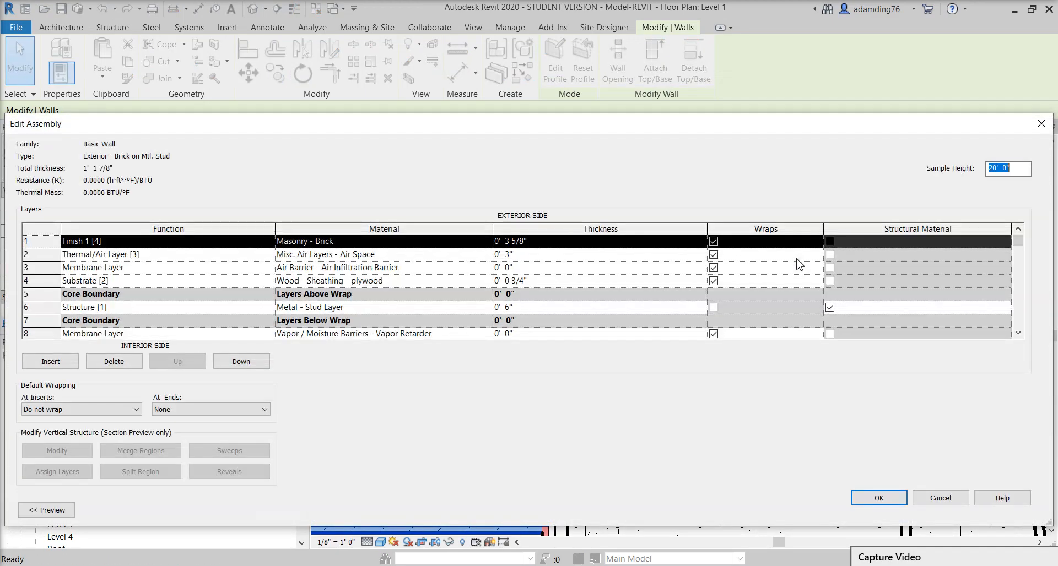
pyautogui.scroll(-2, 1022, 325)
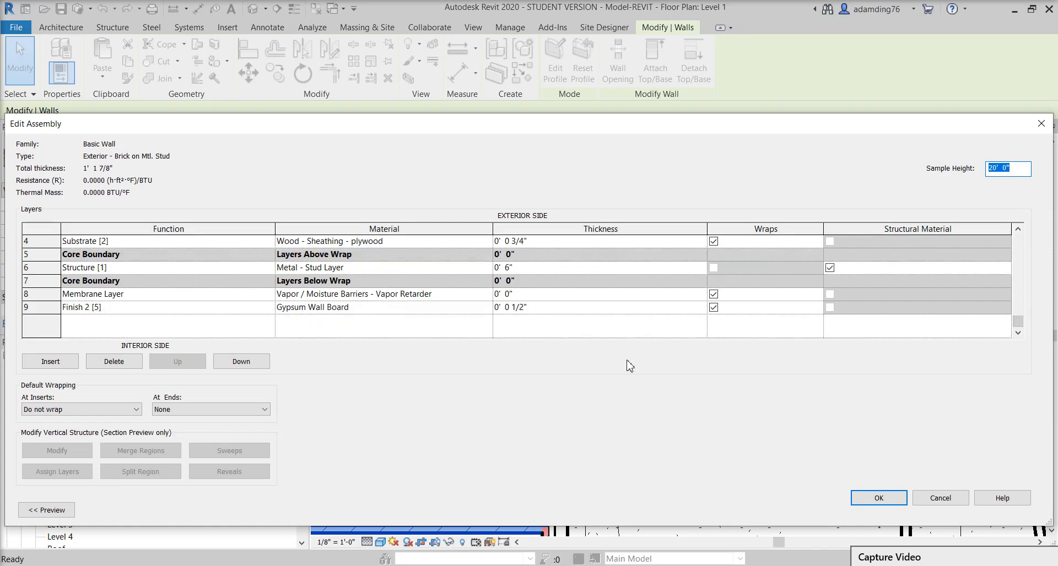
pyautogui.click(947, 511)
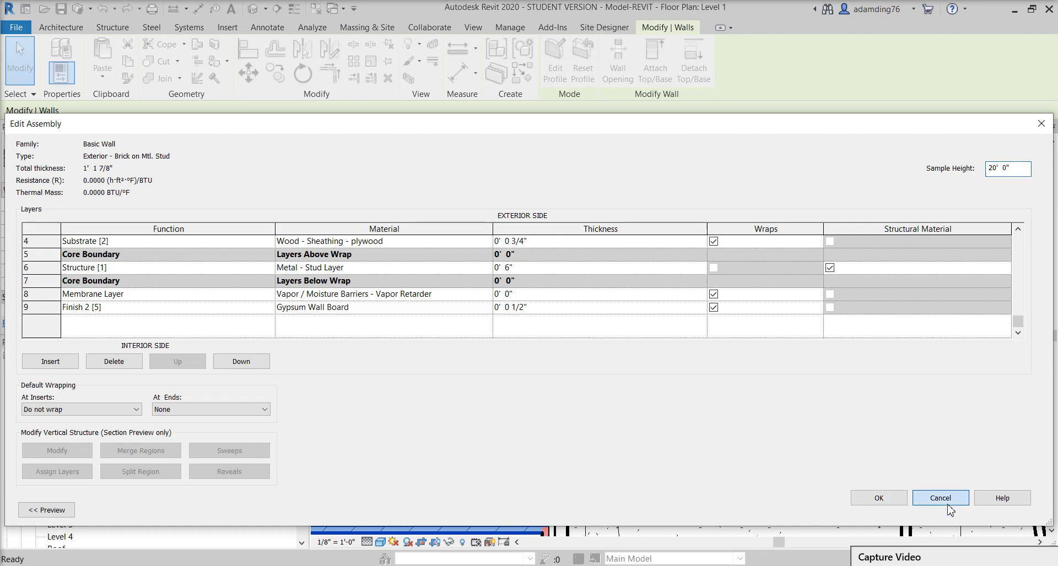
pyautogui.click(947, 510)
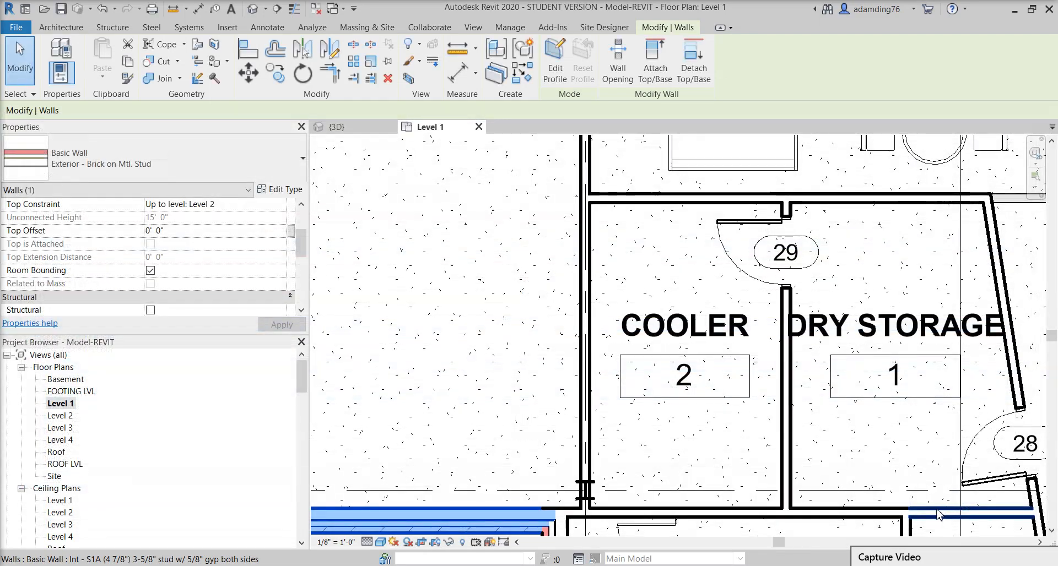
pyautogui.click(456, 235)
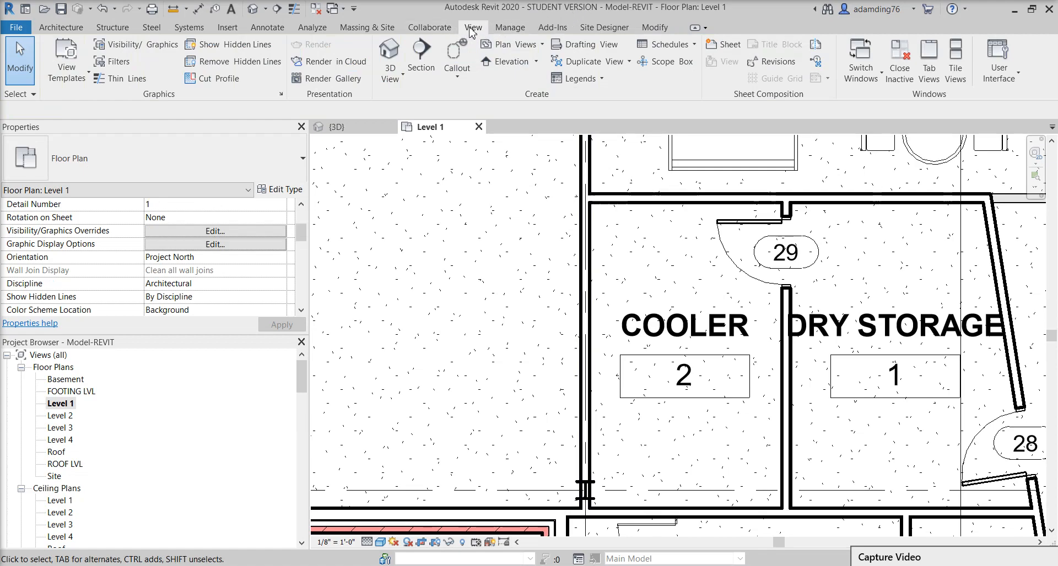
# Create a new material takeoff for the Walls category in the New Construction phase.
pyautogui.click(676, 50)
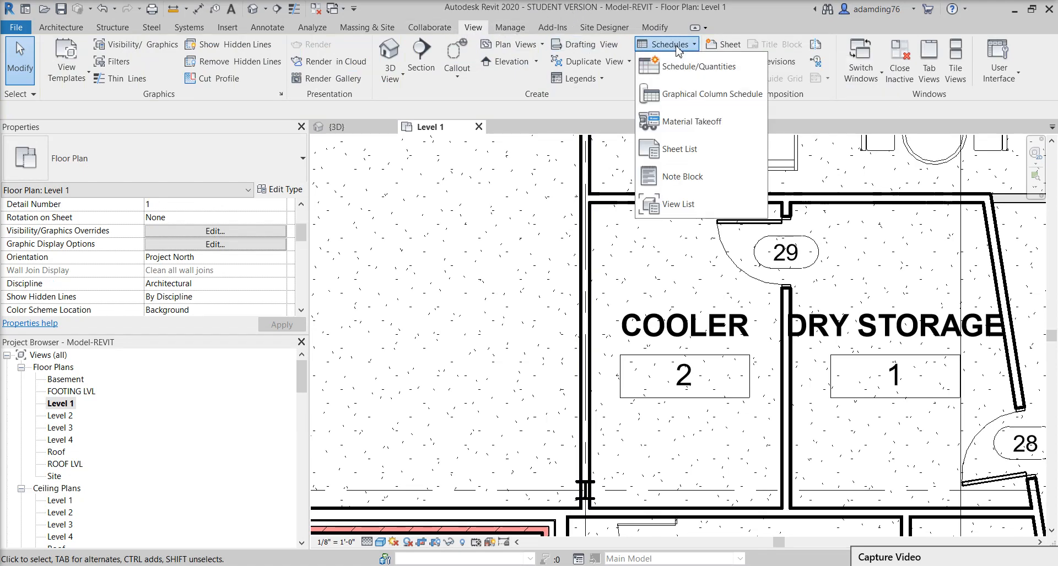
pyautogui.click(686, 125)
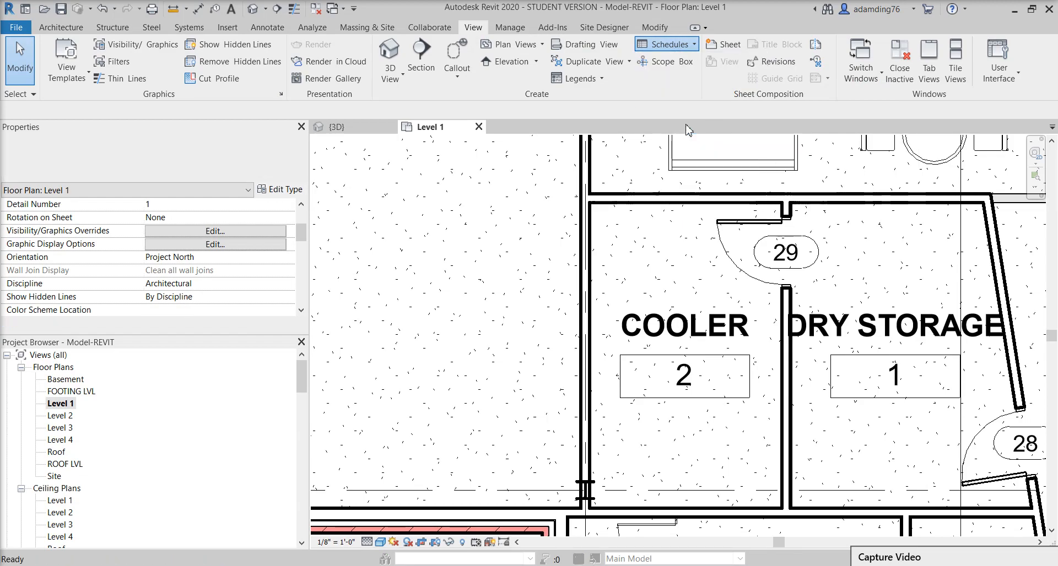
pyautogui.scroll(-8, 487, 342)
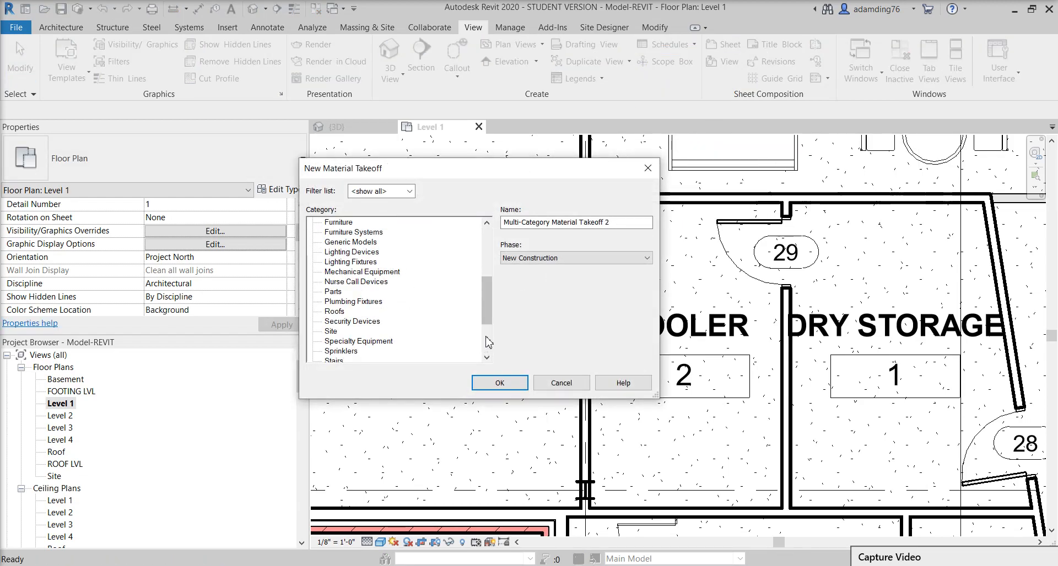
pyautogui.click(336, 341)
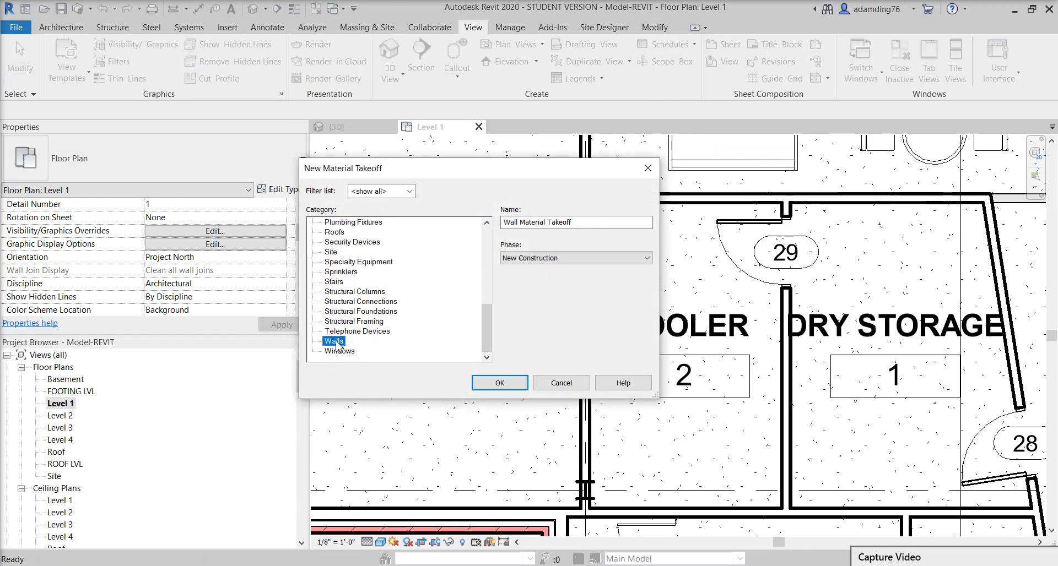
pyautogui.click(499, 383)
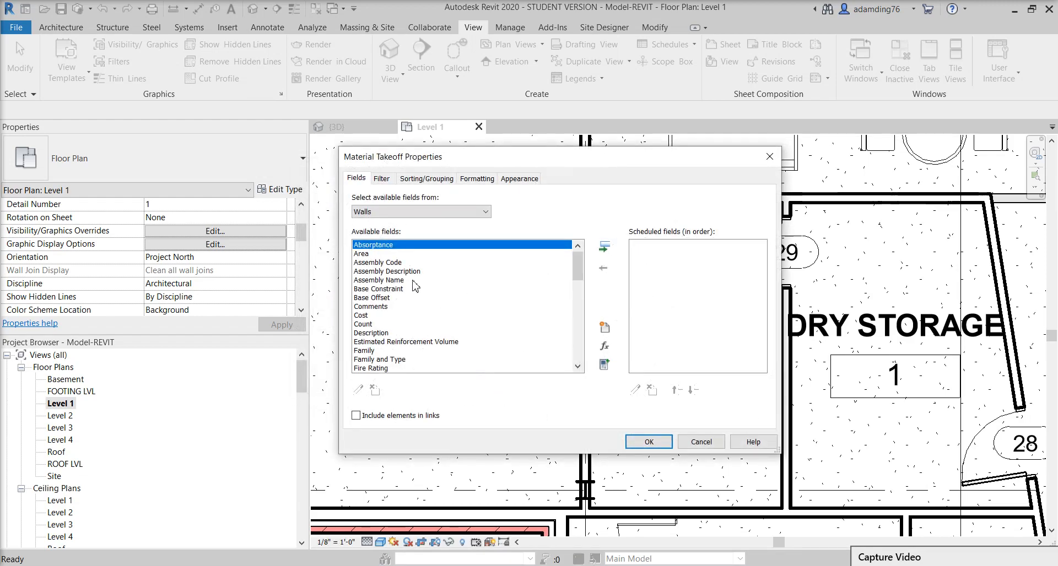
# Add the Assembly Code, Assembly Description, and Family and Type fields to the wall material takeoff.
pyautogui.click(404, 263)
pyautogui.click(608, 252)
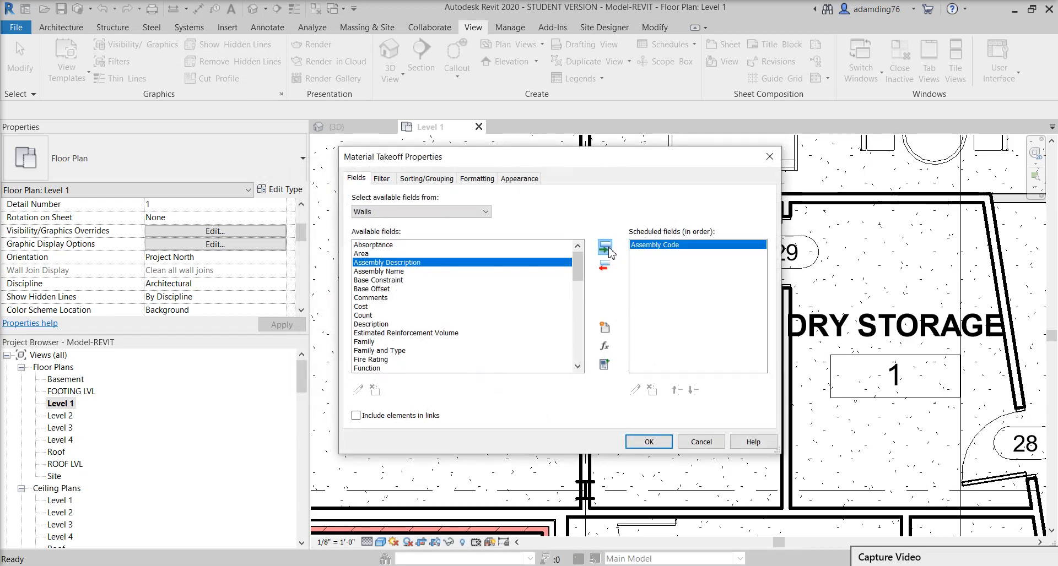
pyautogui.click(608, 252)
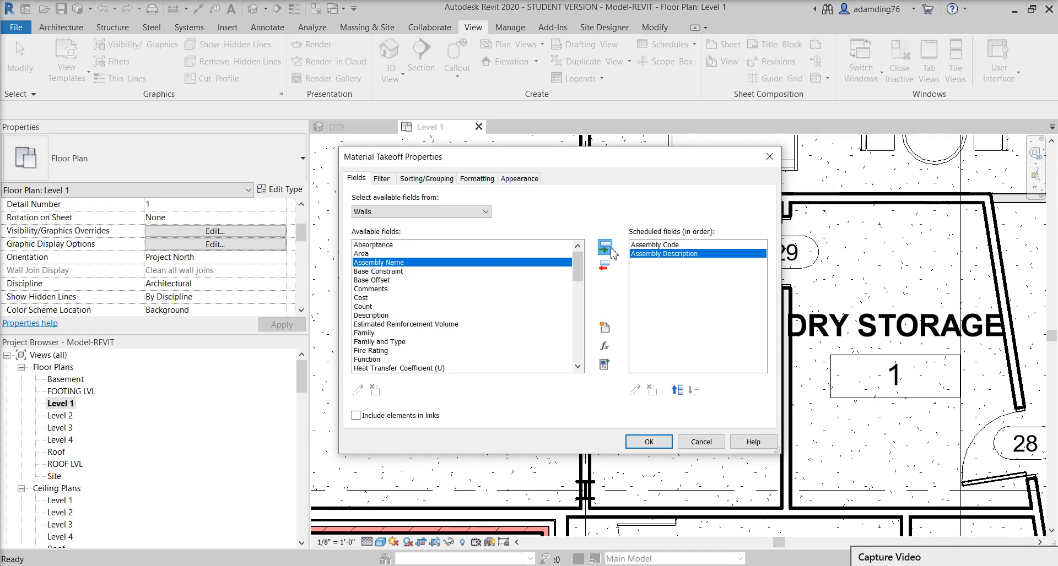
pyautogui.click(380, 342)
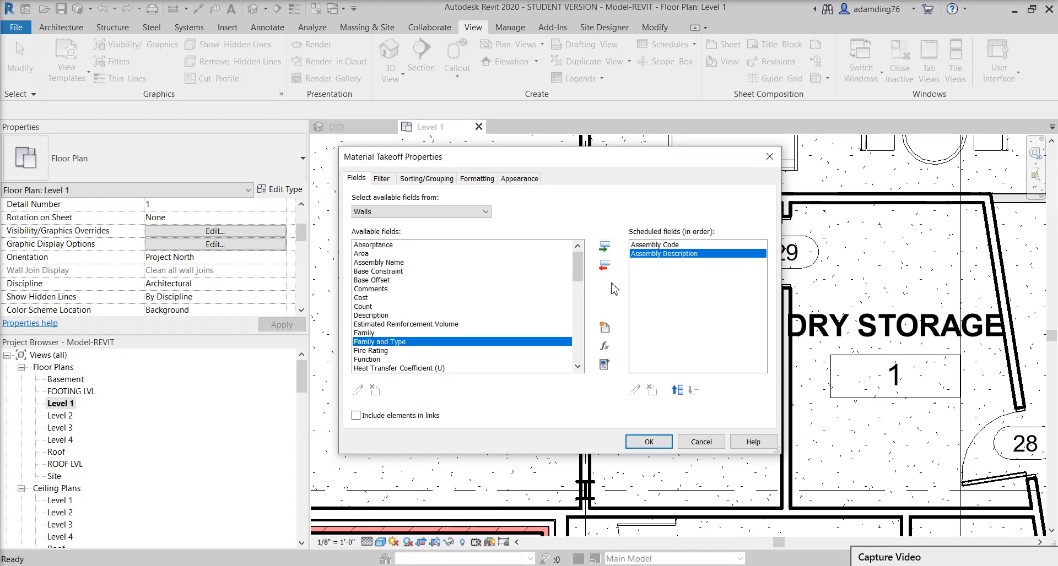
pyautogui.click(609, 248)
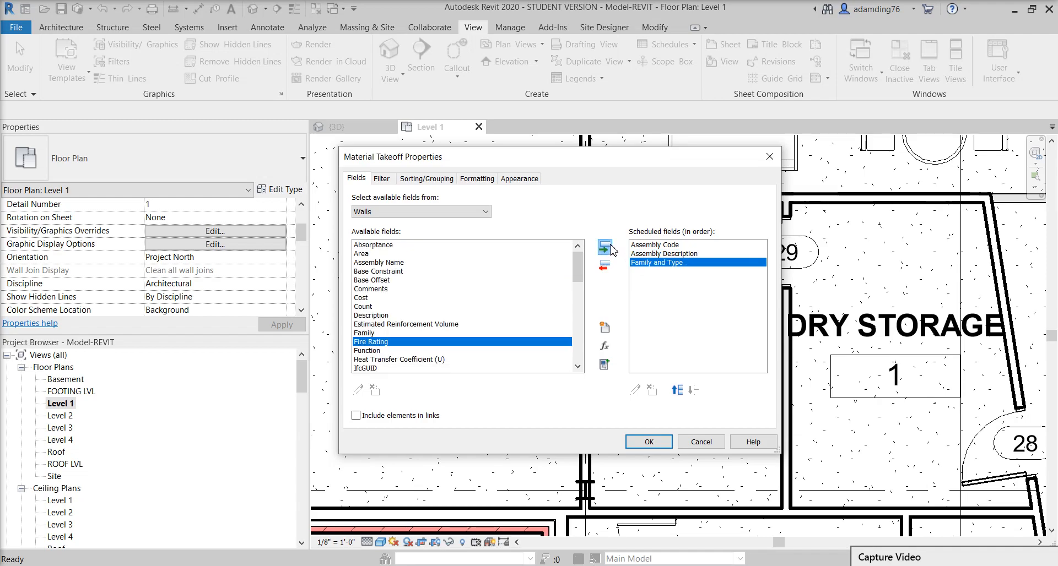
# Add the Length and Area fields to the scheduled fields.
pyautogui.click(579, 344)
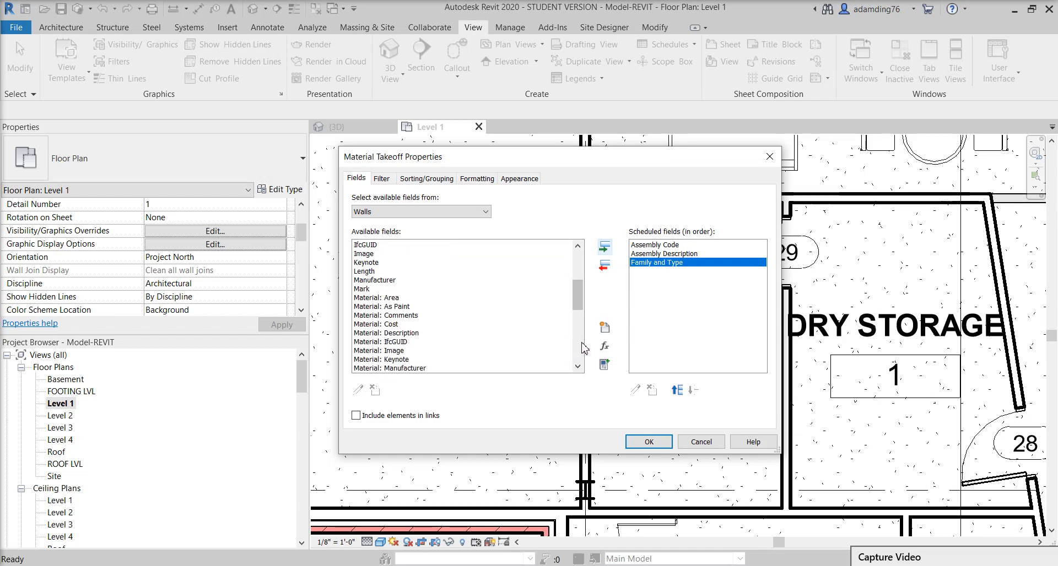
pyautogui.click(376, 271)
pyautogui.click(606, 249)
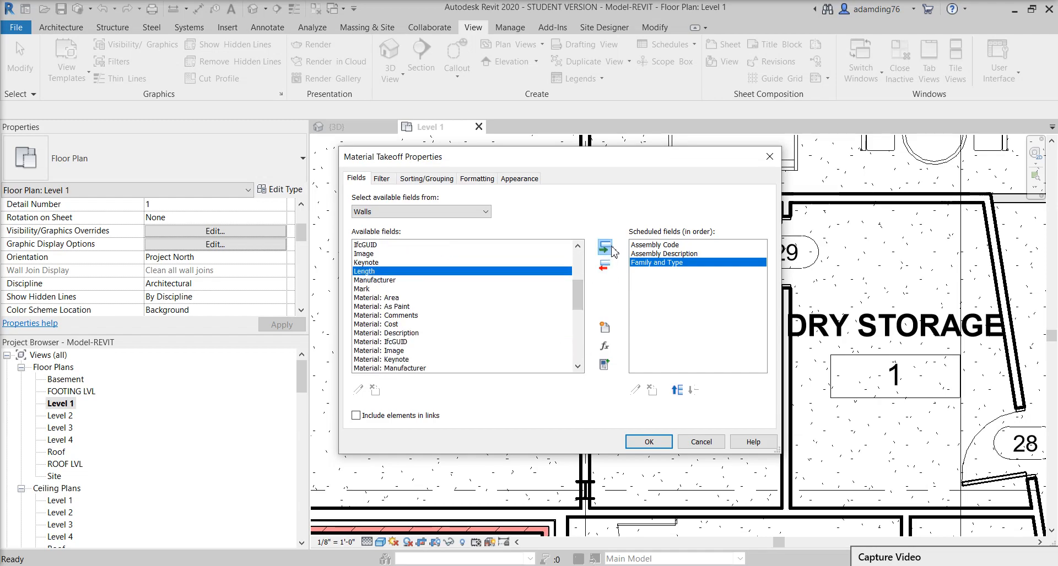
pyautogui.click(578, 267)
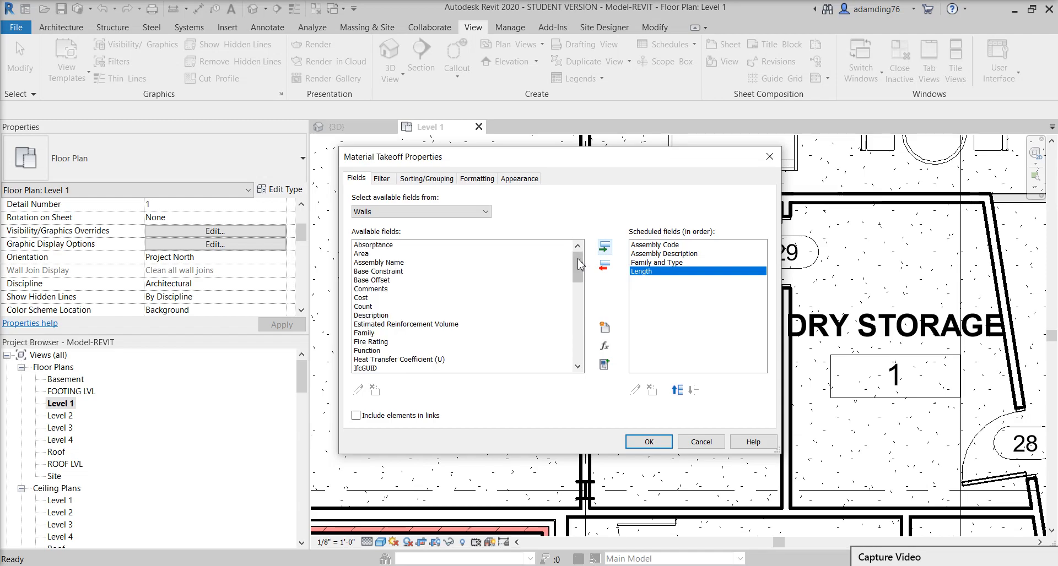
pyautogui.click(372, 254)
pyautogui.click(604, 247)
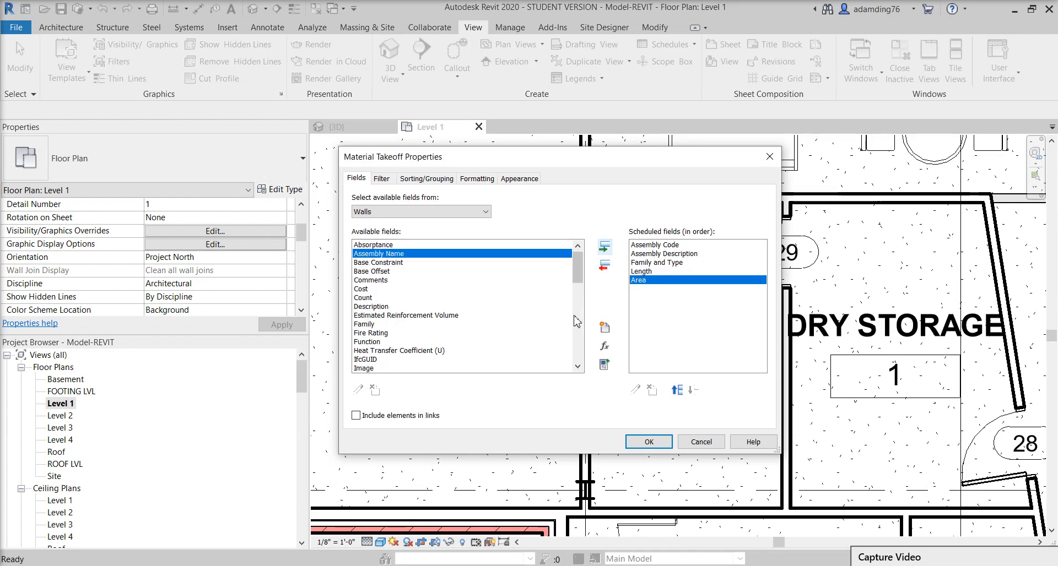
# Add the Material: Area and Material: Name fields to the scheduled fields.
pyautogui.click(578, 347)
pyautogui.click(391, 281)
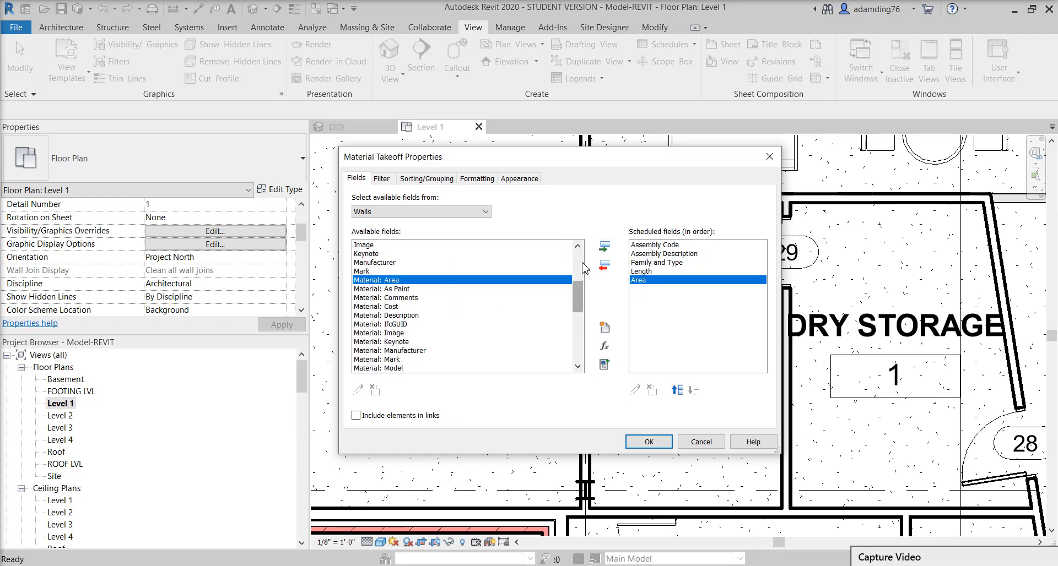
pyautogui.click(603, 253)
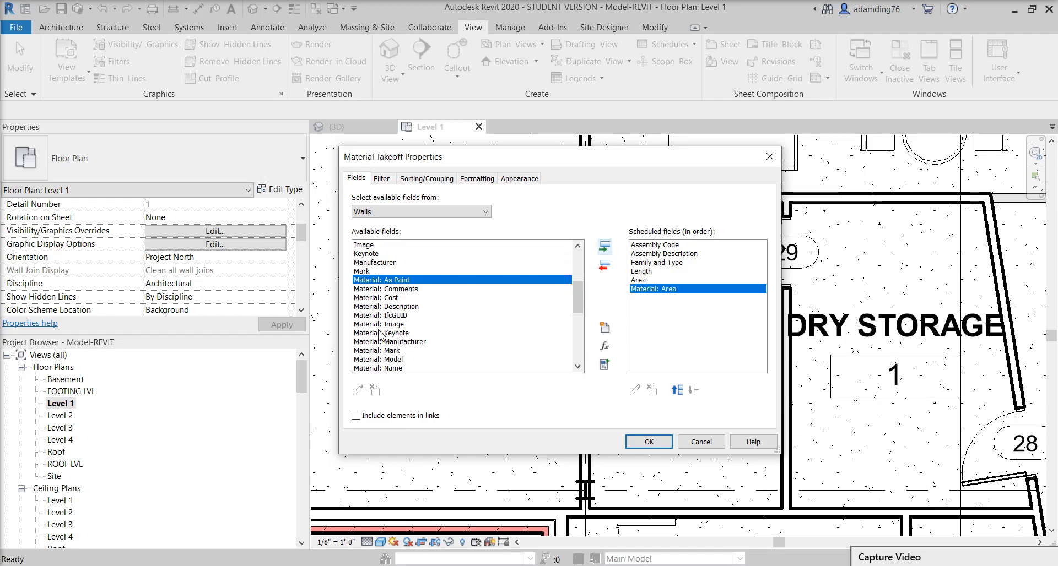
pyautogui.click(404, 368)
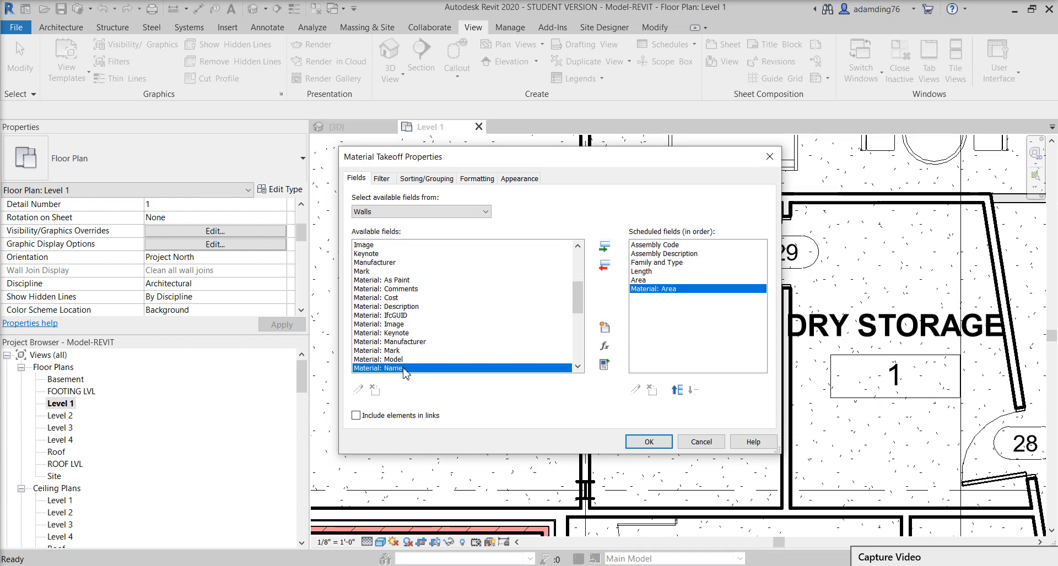
pyautogui.click(604, 247)
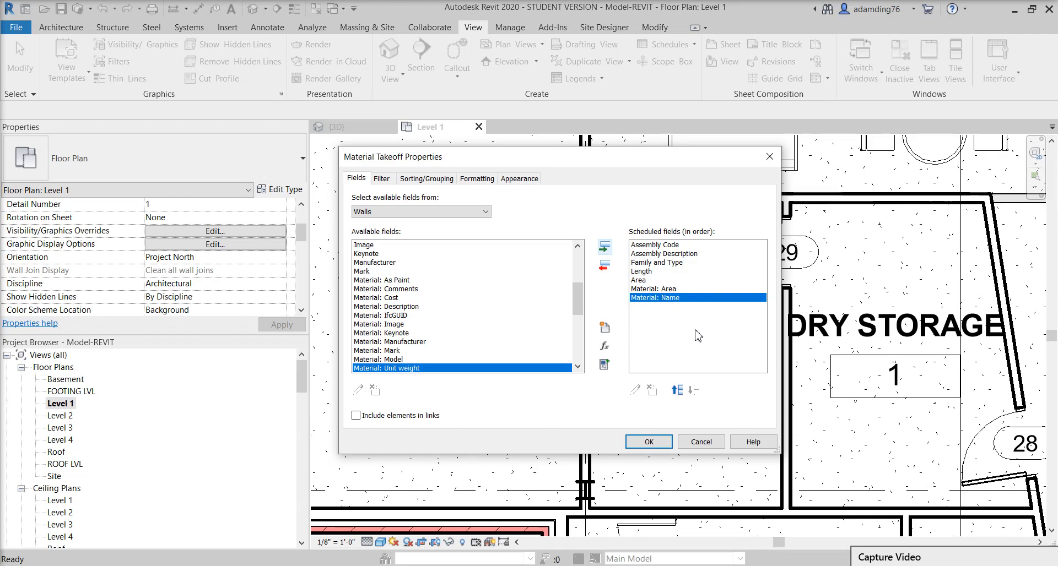
# Filter the takeoff to entries whose Material: Name contains "Gypsum".
pyautogui.click(380, 180)
pyautogui.click(444, 200)
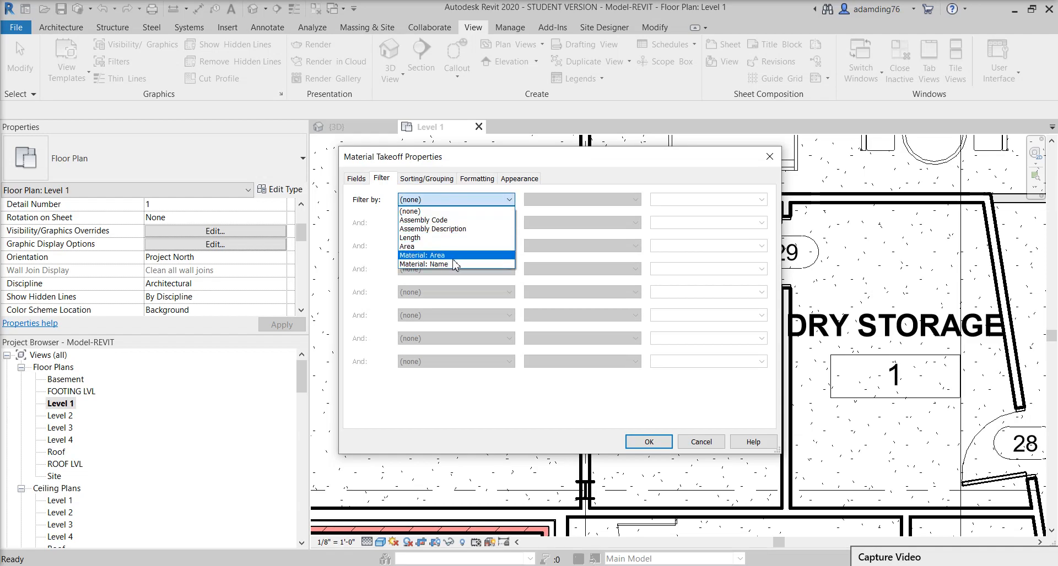
pyautogui.click(455, 267)
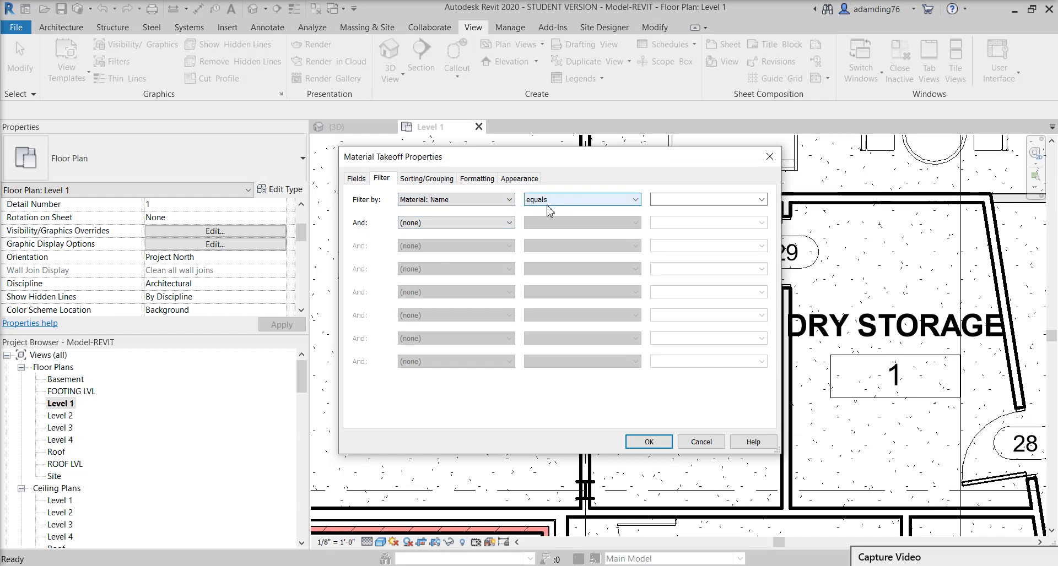
pyautogui.click(762, 200)
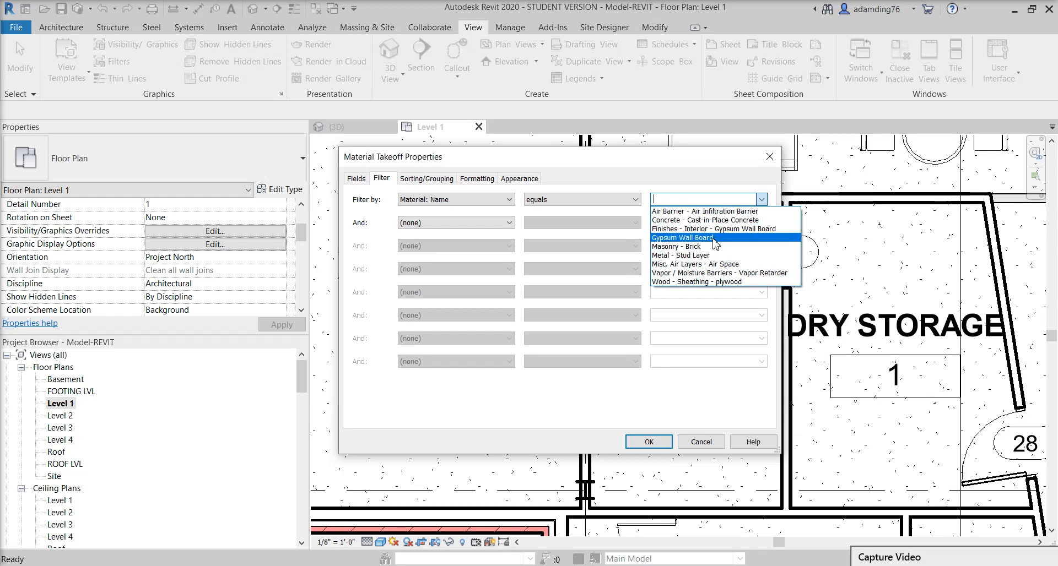
pyautogui.click(571, 208)
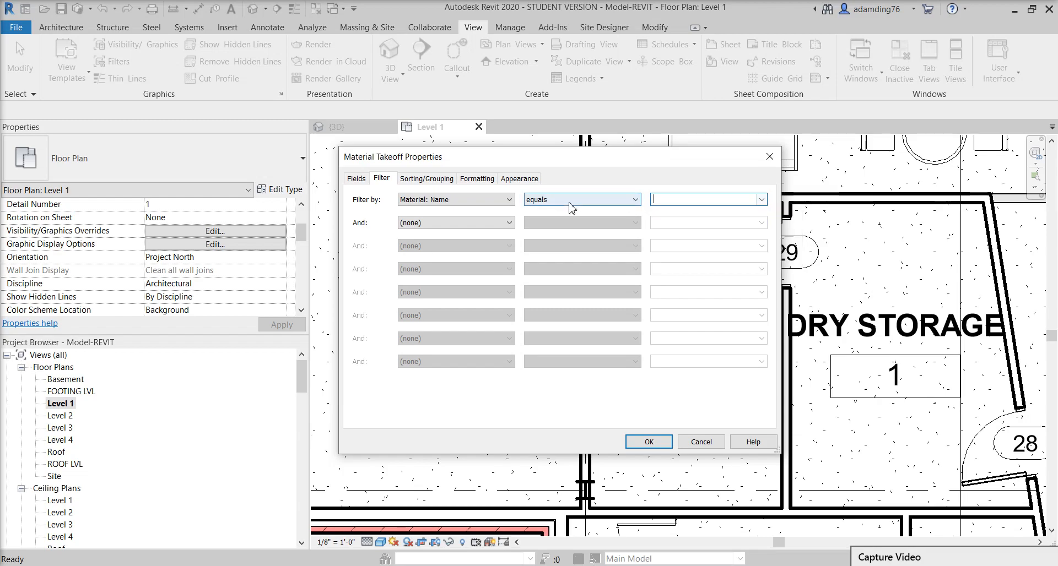
pyautogui.click(639, 201)
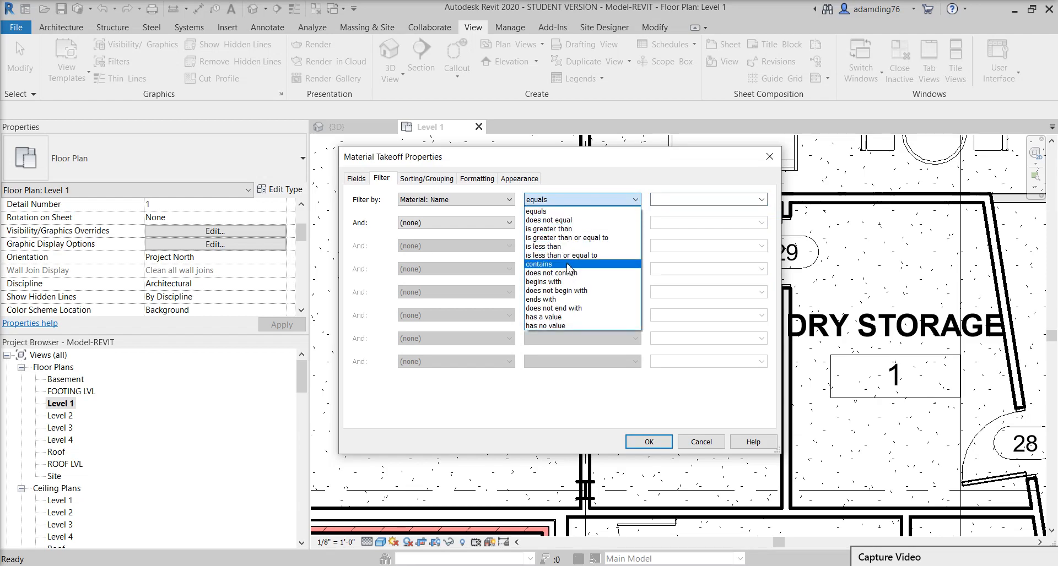
pyautogui.click(569, 264)
pyautogui.click(687, 199)
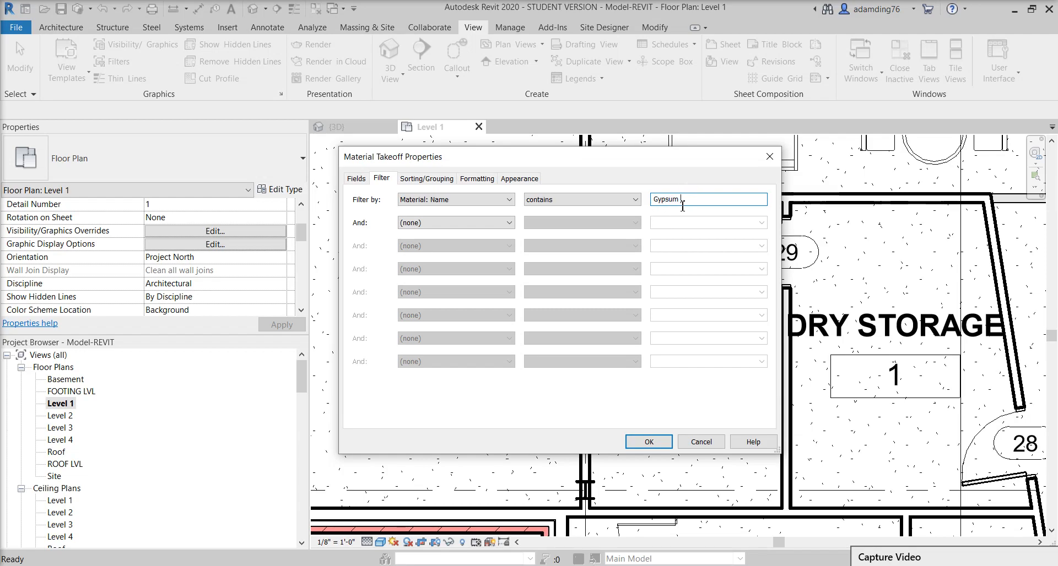
# Enable grand totals with title, count, and totals for the takeoff, and set the Material: Area field to calculate totals.
pyautogui.click(417, 183)
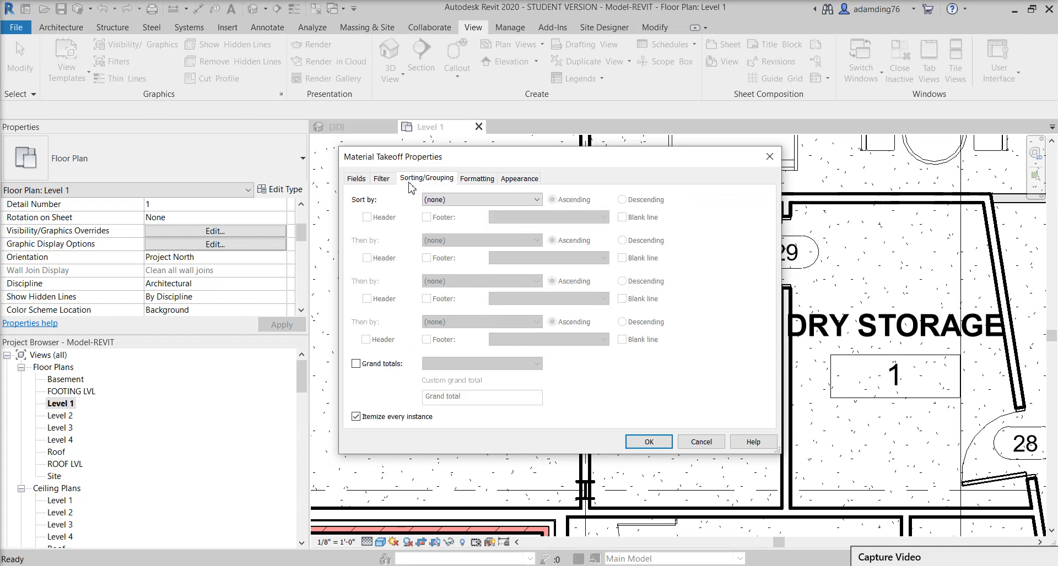
pyautogui.click(356, 364)
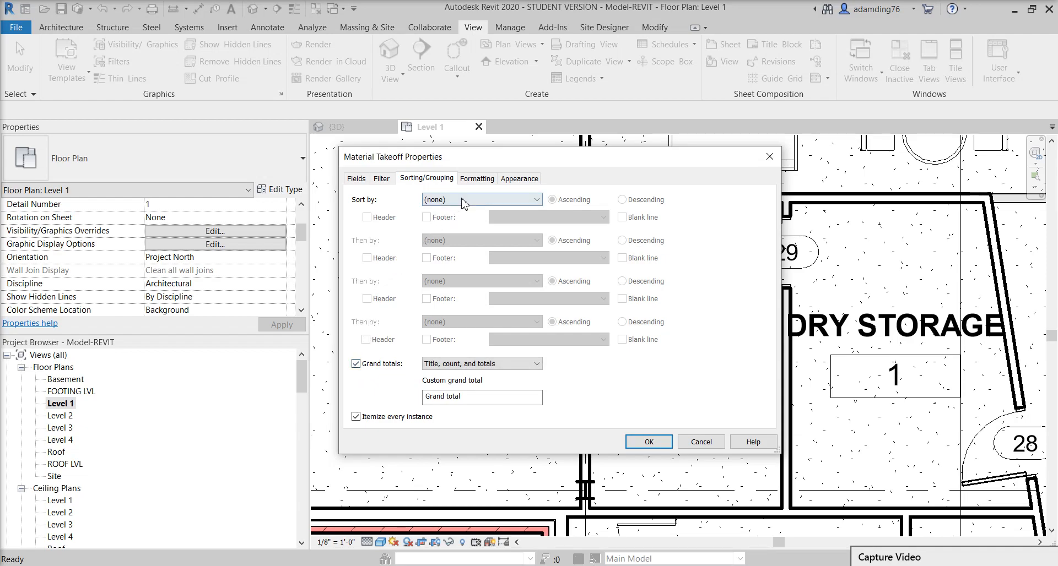
pyautogui.click(475, 178)
pyautogui.click(377, 243)
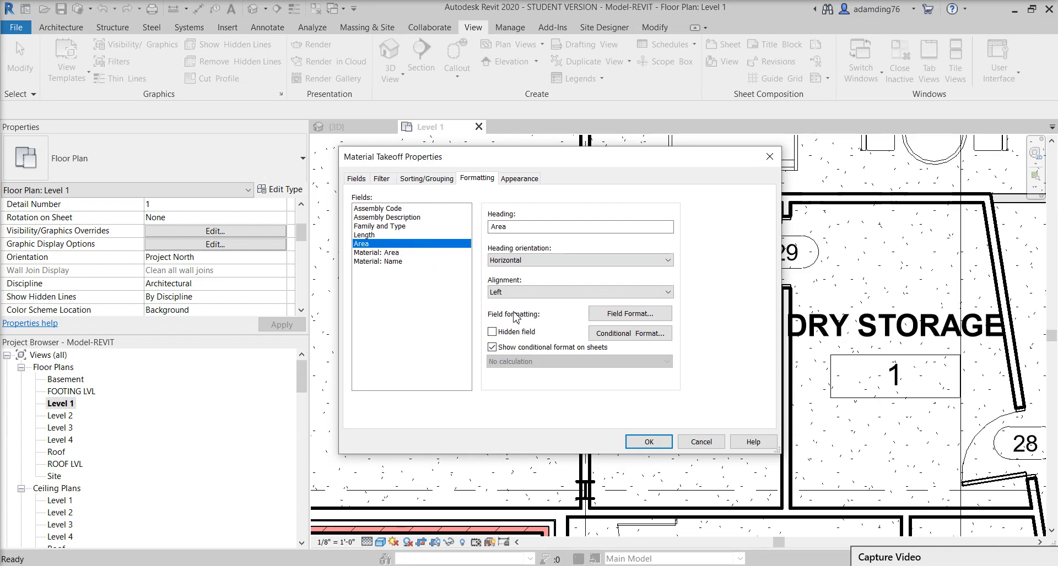
pyautogui.click(401, 252)
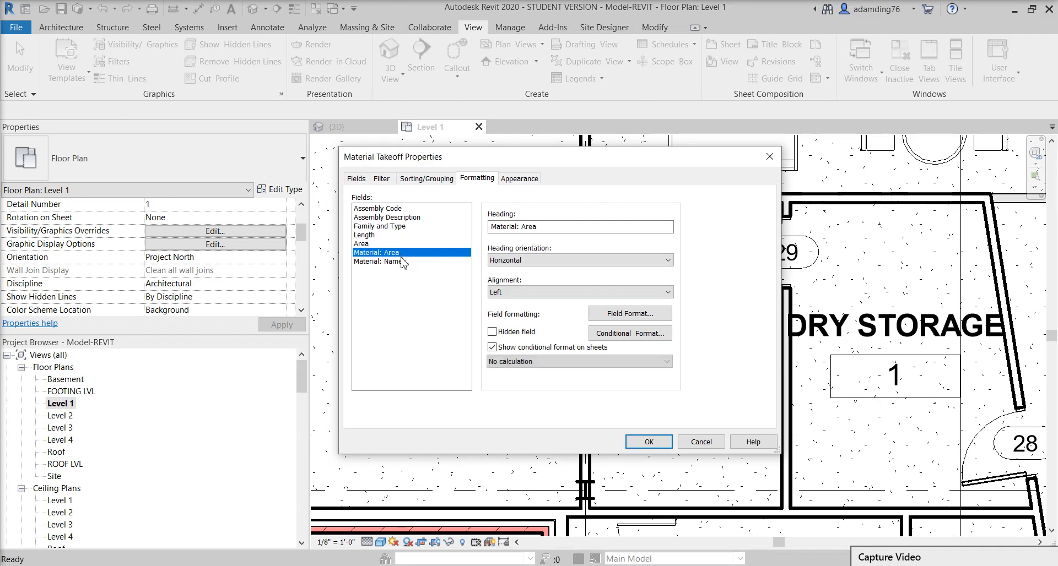
pyautogui.click(523, 361)
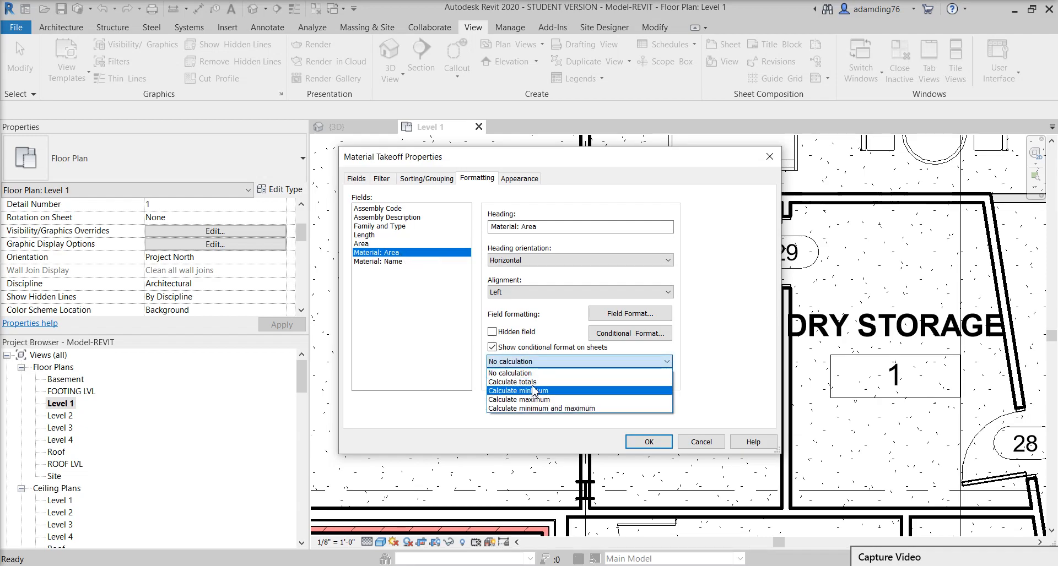
pyautogui.click(535, 383)
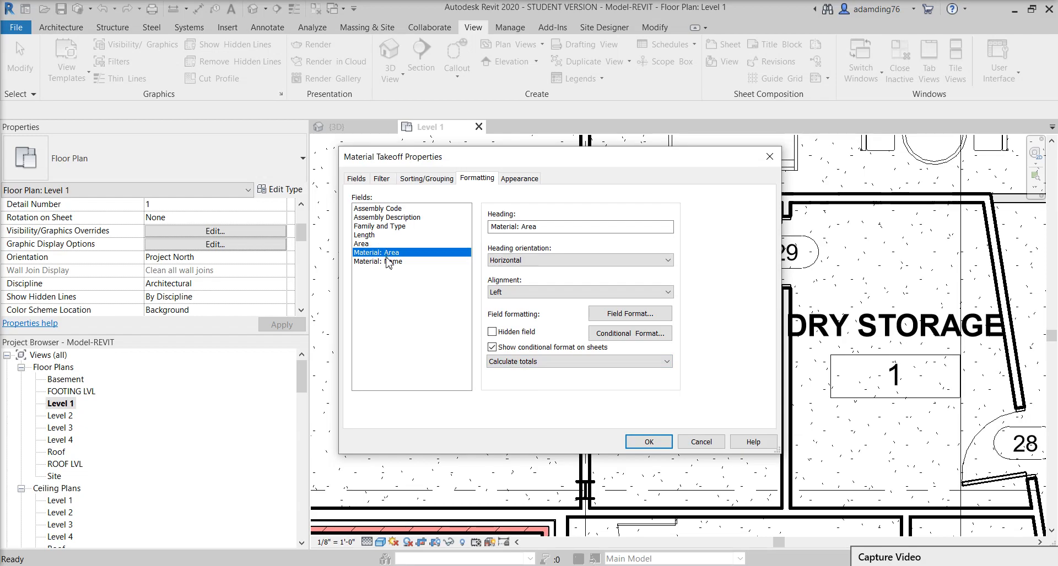
pyautogui.click(650, 442)
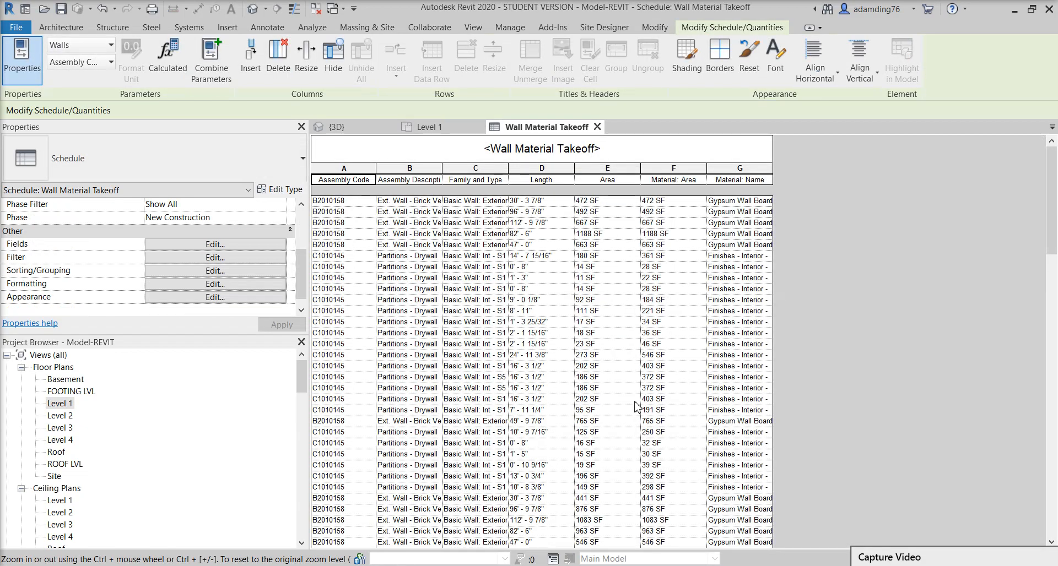
# Widen the Family and Type, Assembly Description, and Material: Name columns of the wall material takeoff so their entries are readable.
pyautogui.moveTo(511, 184); pyautogui.dragTo(619, 181)
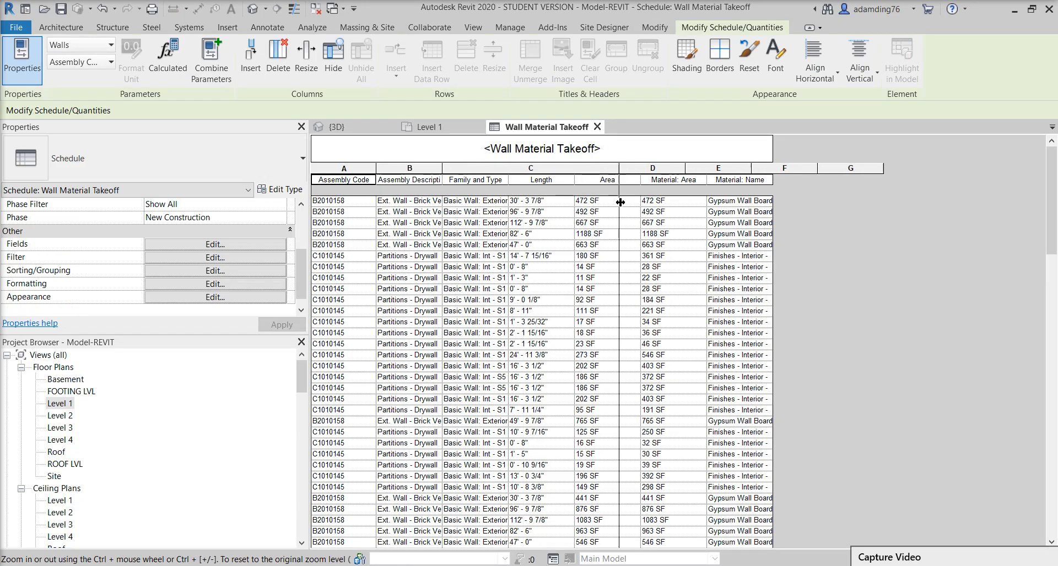
pyautogui.moveTo(442, 166); pyautogui.dragTo(544, 165)
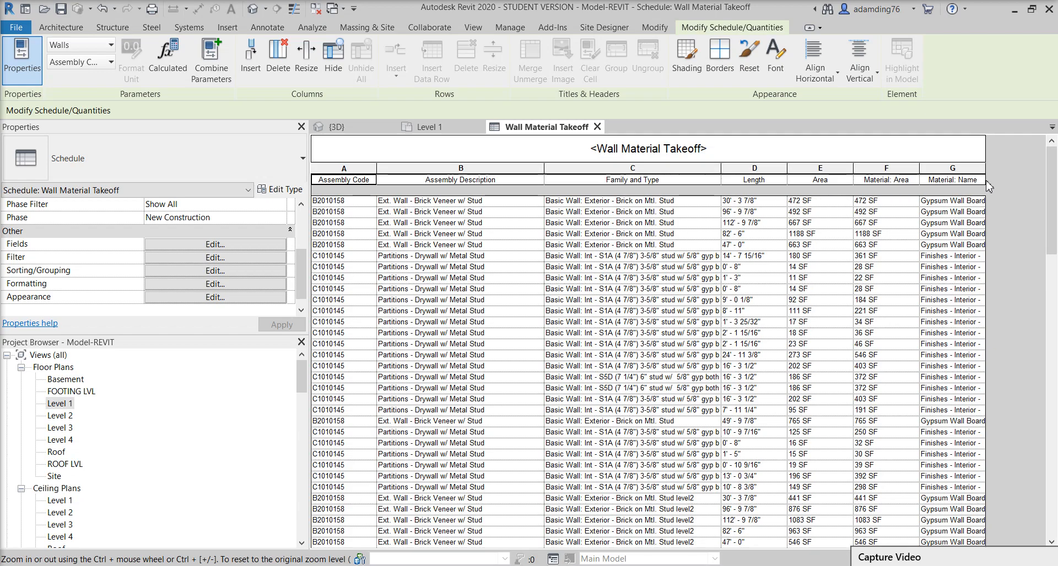
pyautogui.moveTo(985, 181); pyautogui.dragTo(1031, 184)
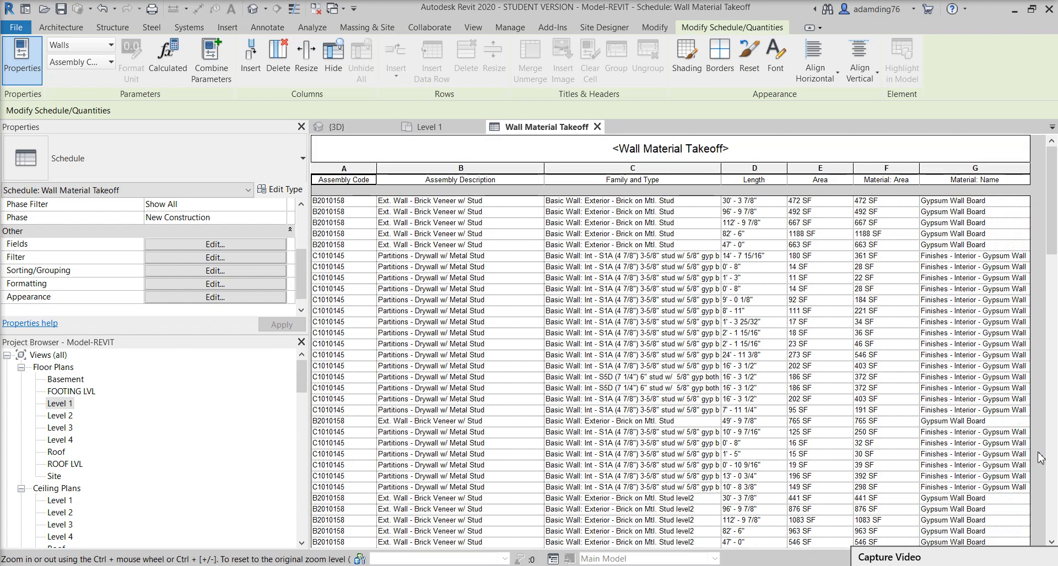
# Look through the rows of the wall material takeoff, examining the Area, Material: Area, and Material: Name entries.
pyautogui.click(1051, 493)
pyautogui.click(1051, 493)
pyautogui.click(1050, 515)
pyautogui.moveTo(1050, 514); pyautogui.dragTo(1049, 203)
pyautogui.scroll(-4, 848, 374)
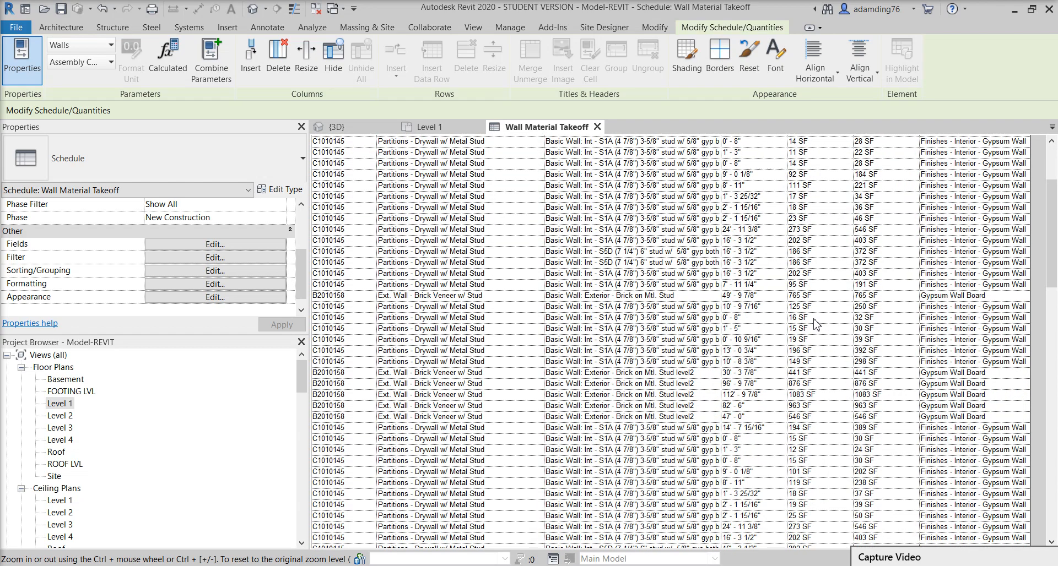
pyautogui.scroll(4, 872, 325)
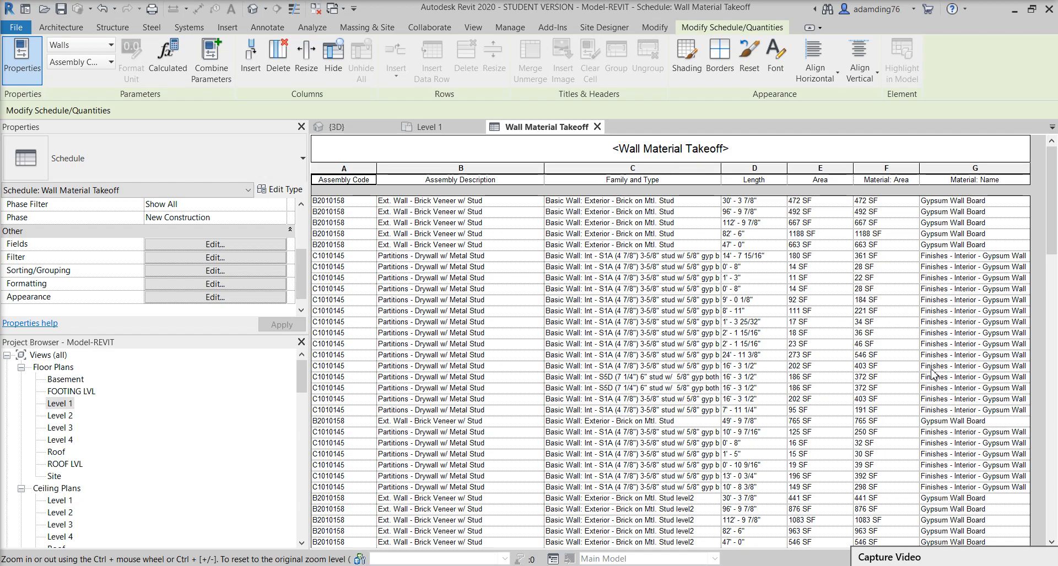
pyautogui.scroll(-3, 933, 378)
pyautogui.scroll(3, 721, 333)
# Show the building in the 3D view and examine its exterior walls and window openings up close.
pyautogui.click(338, 129)
pyautogui.scroll(3, 661, 484)
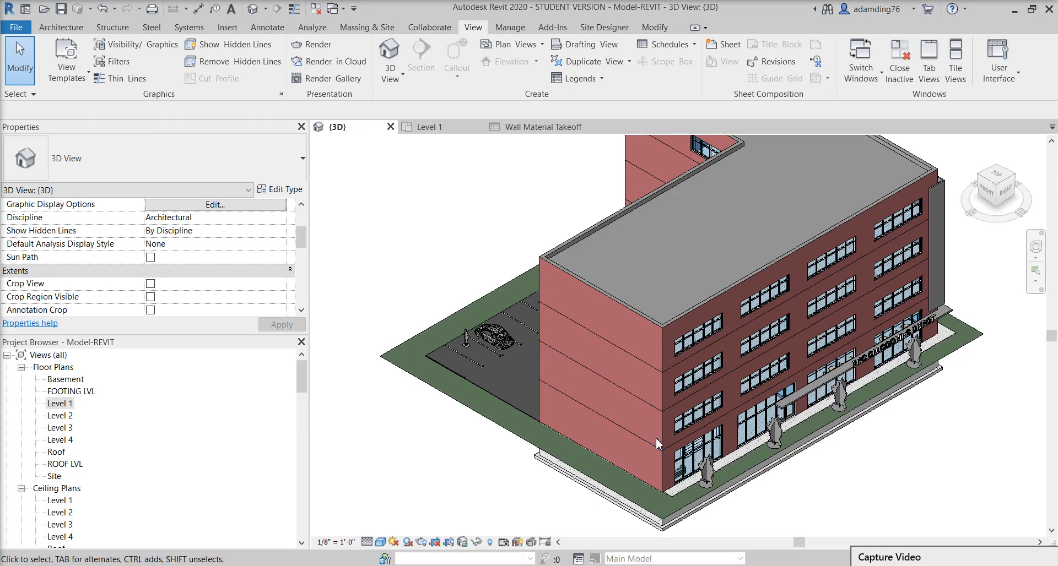
pyautogui.scroll(3, 658, 490)
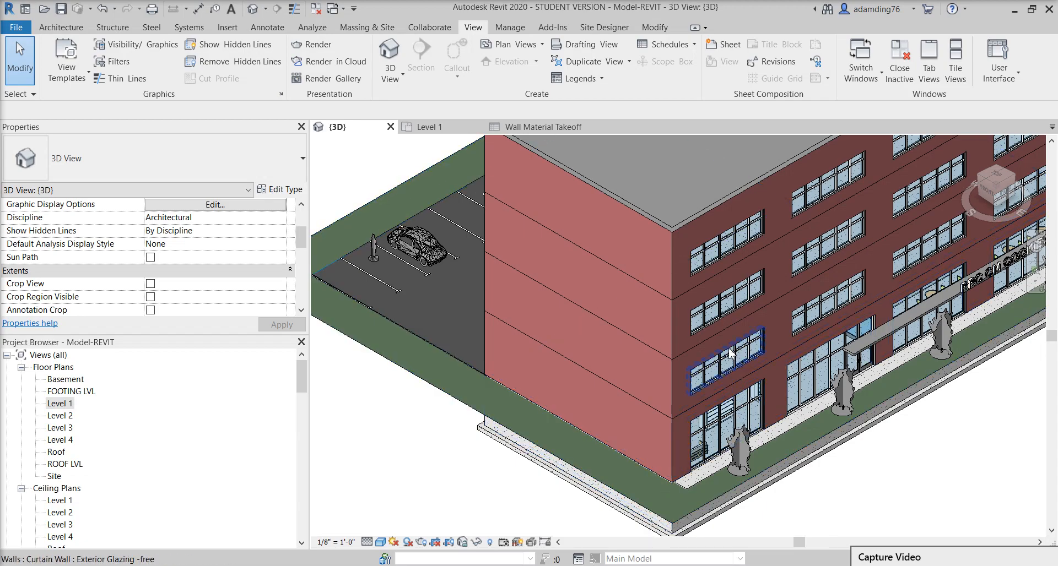
pyautogui.scroll(-2, 731, 353)
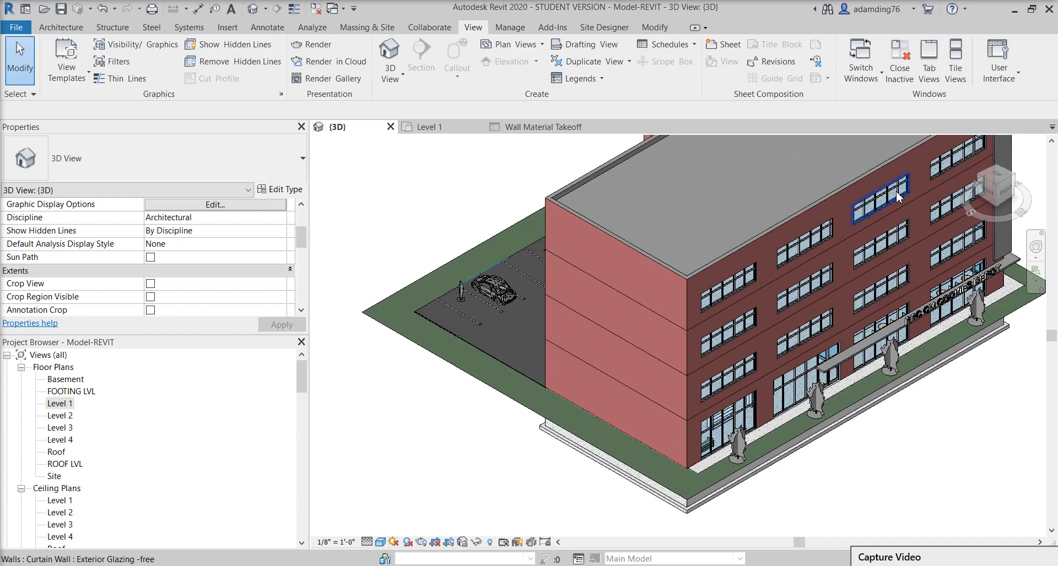